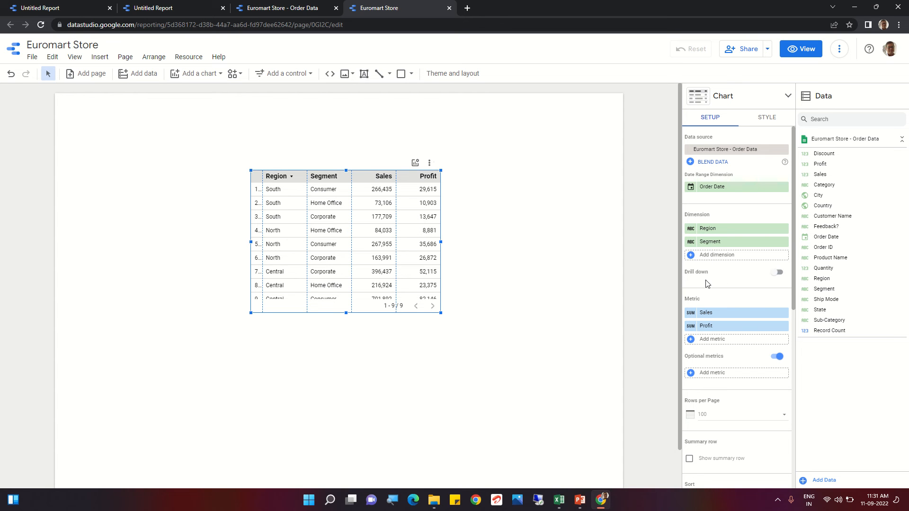
# Enable drill down for the table's Region and Segment dimensions, and drill down to the Segment level.
pyautogui.click(781, 273)
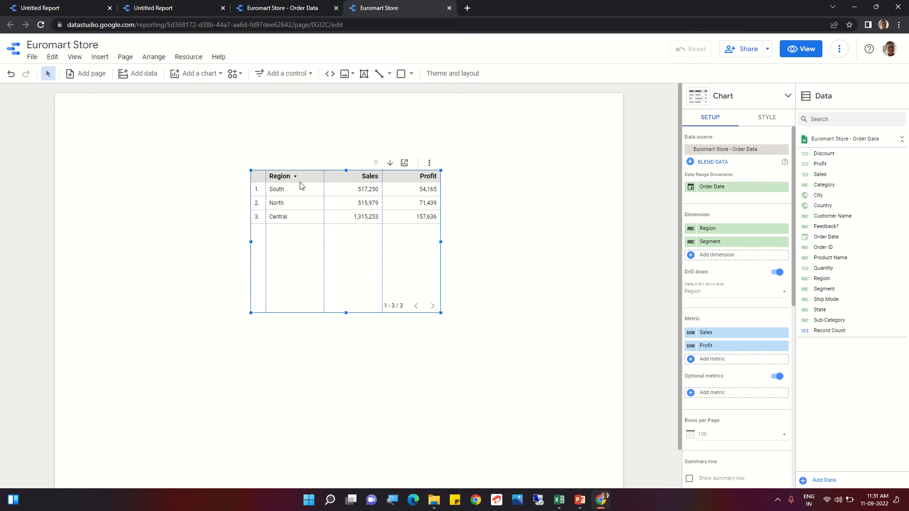
pyautogui.click(390, 164)
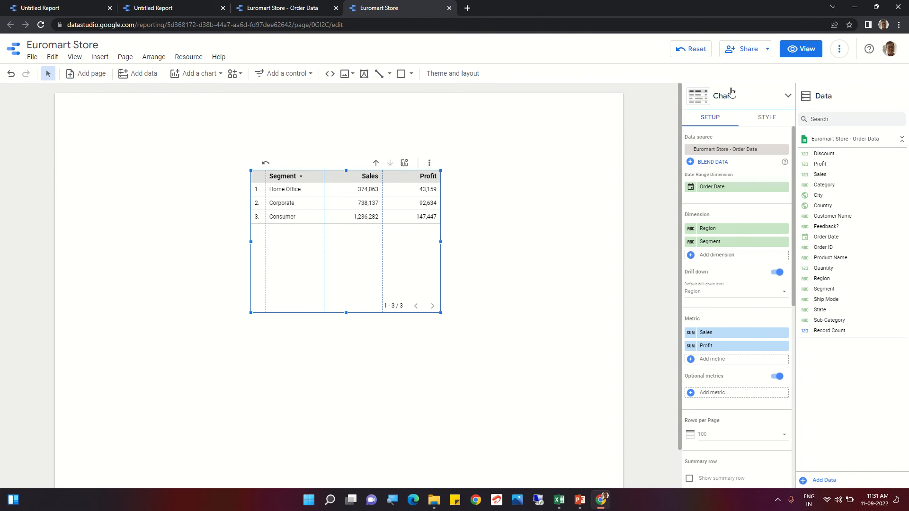
# Preview the report in view mode, drilling the table up to Region and back down to Segment, and look at its optional metrics.
pyautogui.click(805, 49)
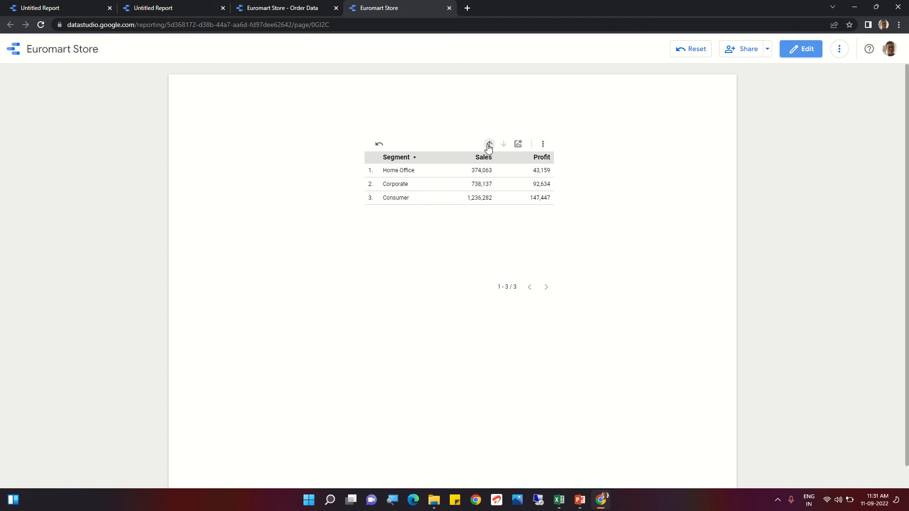
pyautogui.click(492, 146)
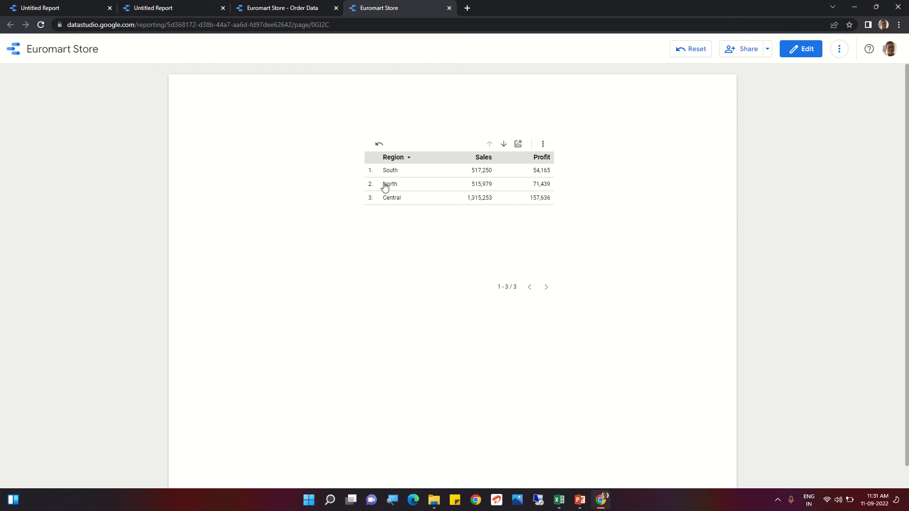
pyautogui.click(503, 144)
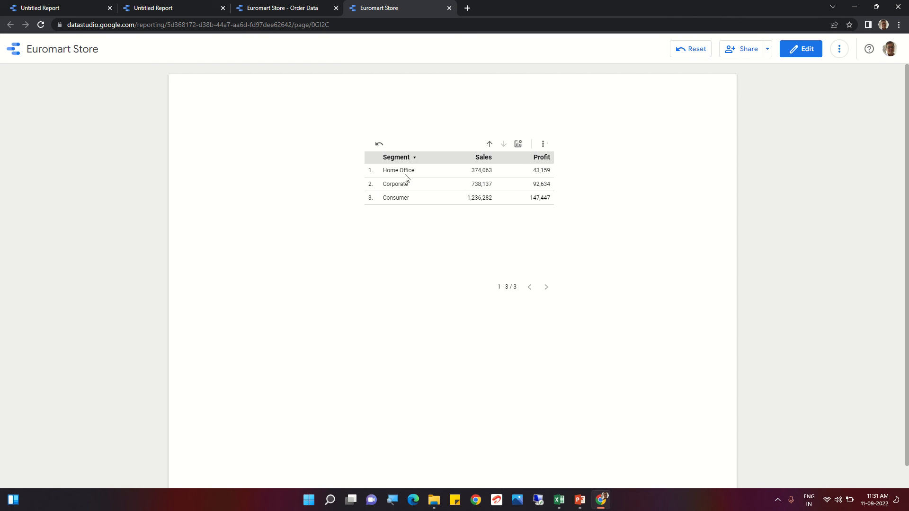
pyautogui.click(519, 145)
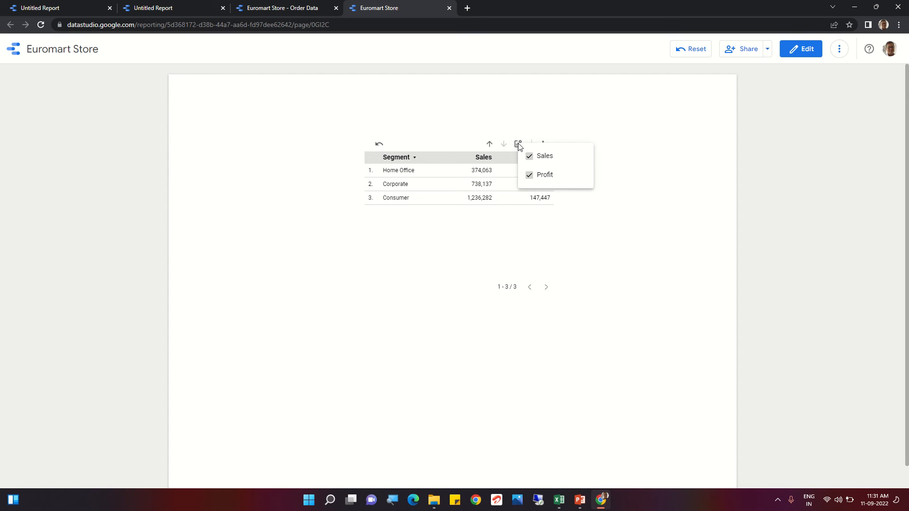
pyautogui.click(521, 258)
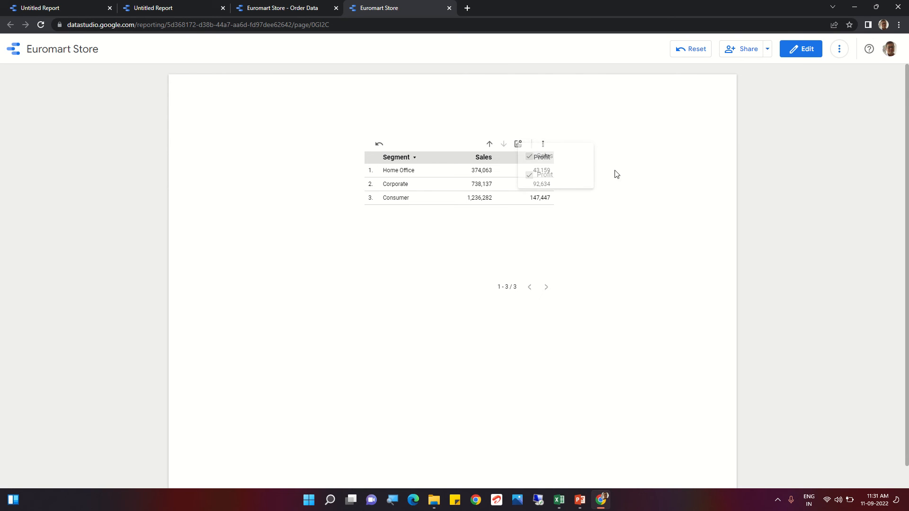
# Return the report to edit mode and show a summary row in the table.
pyautogui.click(803, 50)
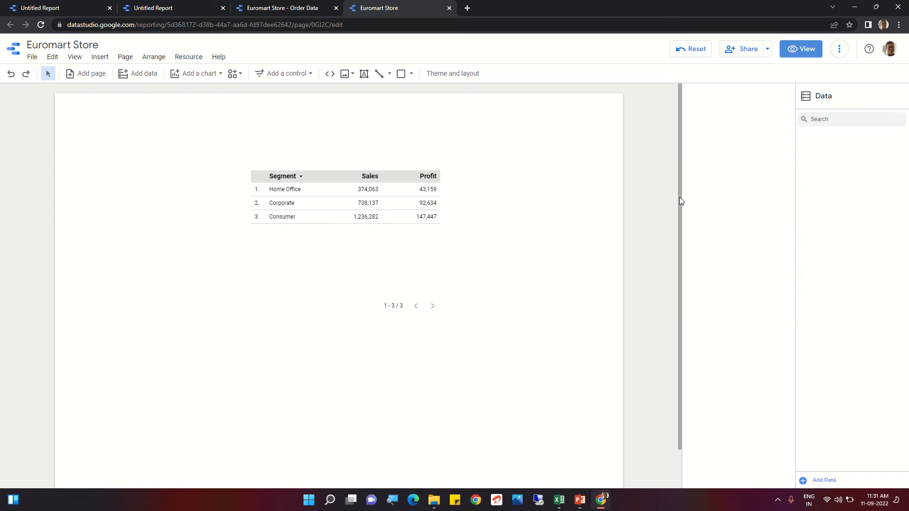
pyautogui.click(396, 200)
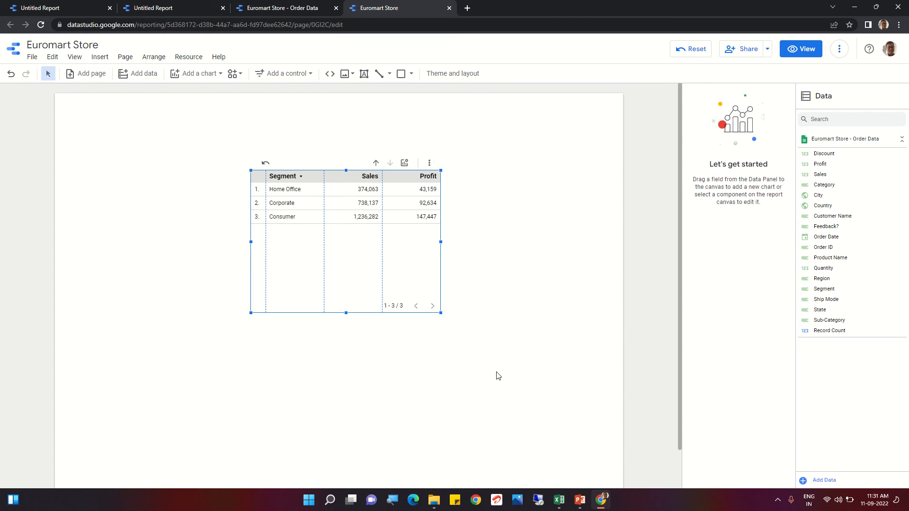
pyautogui.scroll(-7, 723, 322)
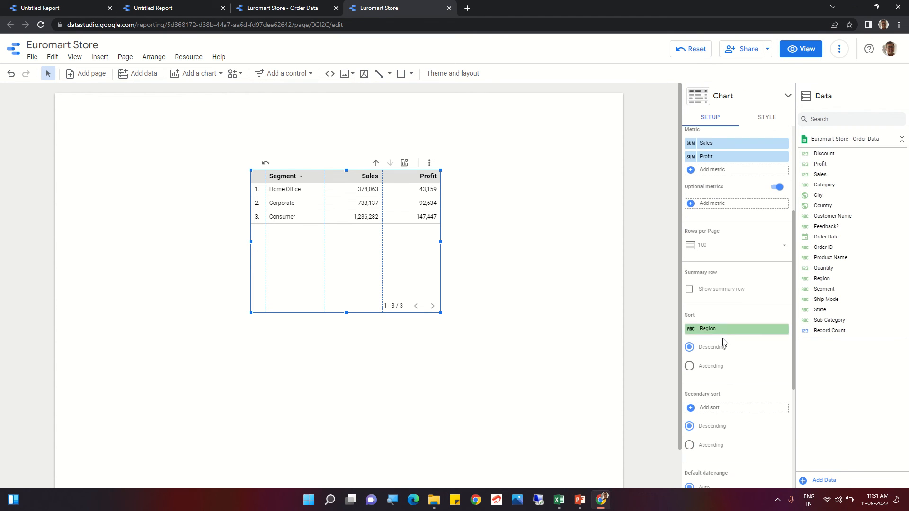
pyautogui.scroll(-3, 724, 344)
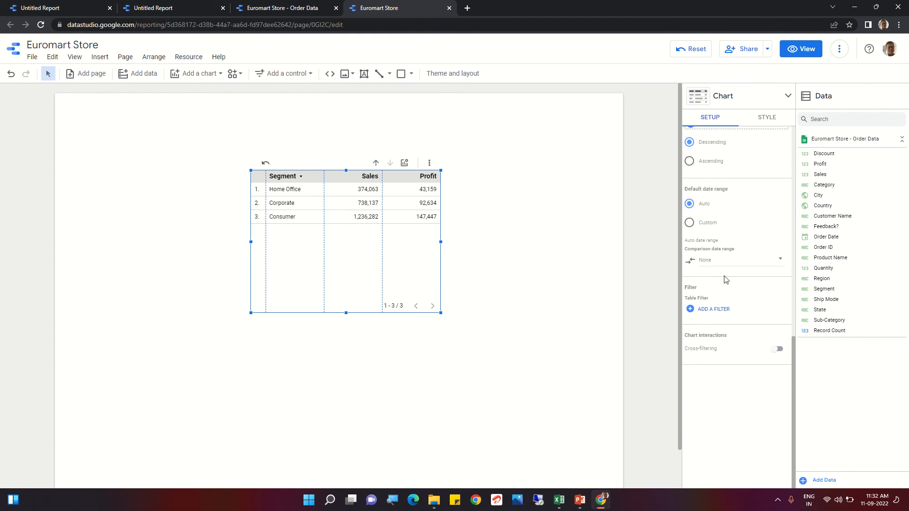
pyautogui.scroll(-1, 731, 262)
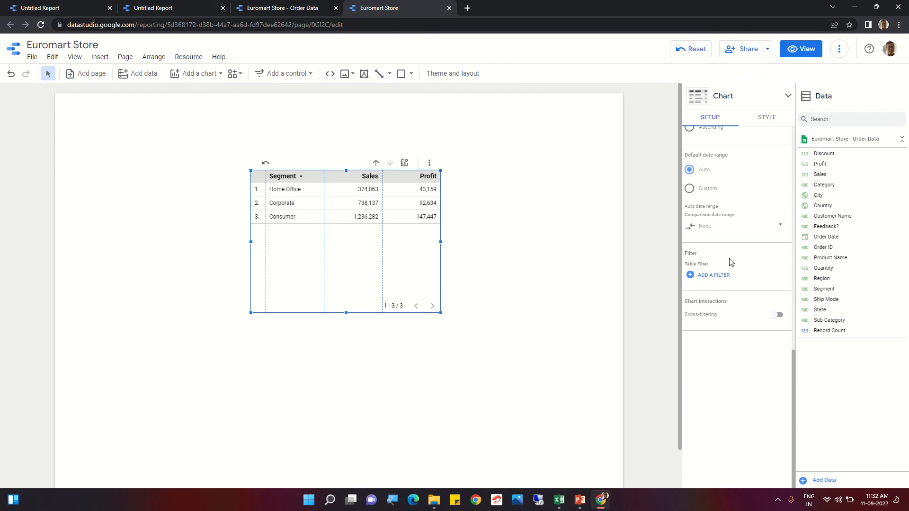
pyautogui.scroll(3, 724, 311)
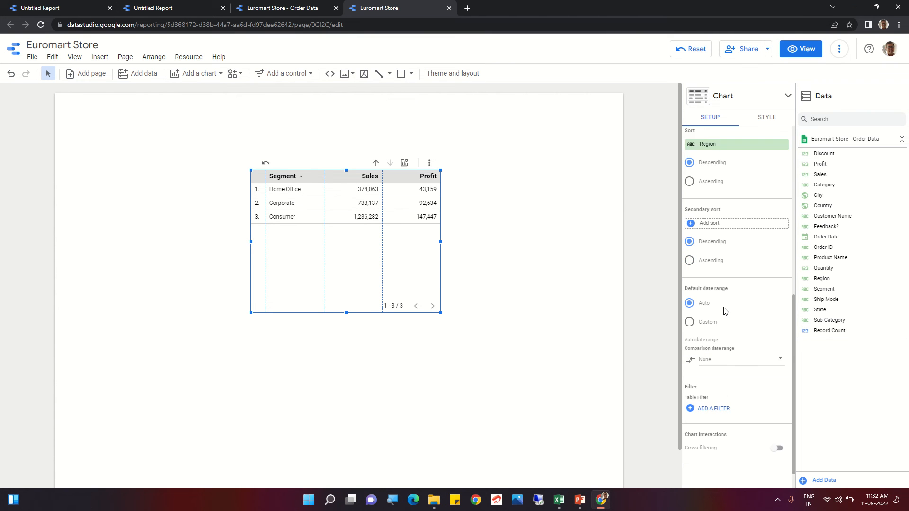
pyautogui.scroll(3, 724, 311)
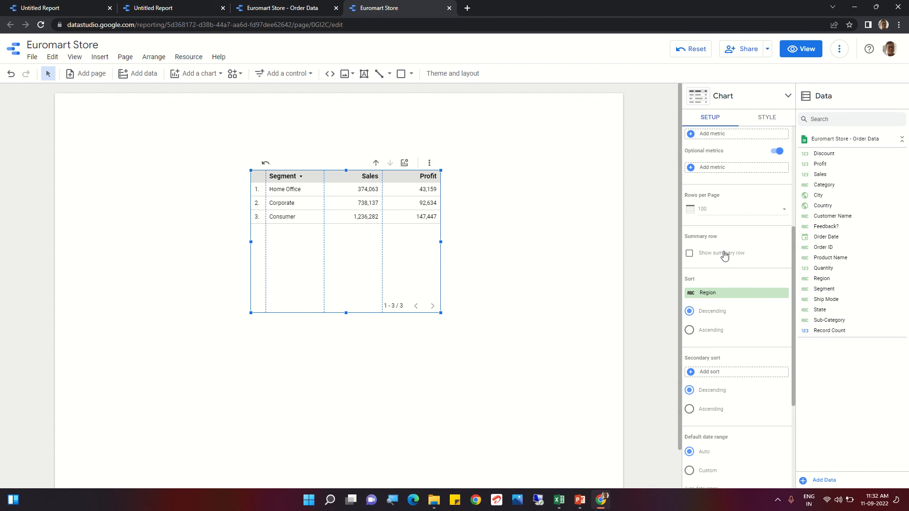
pyautogui.scroll(1, 724, 171)
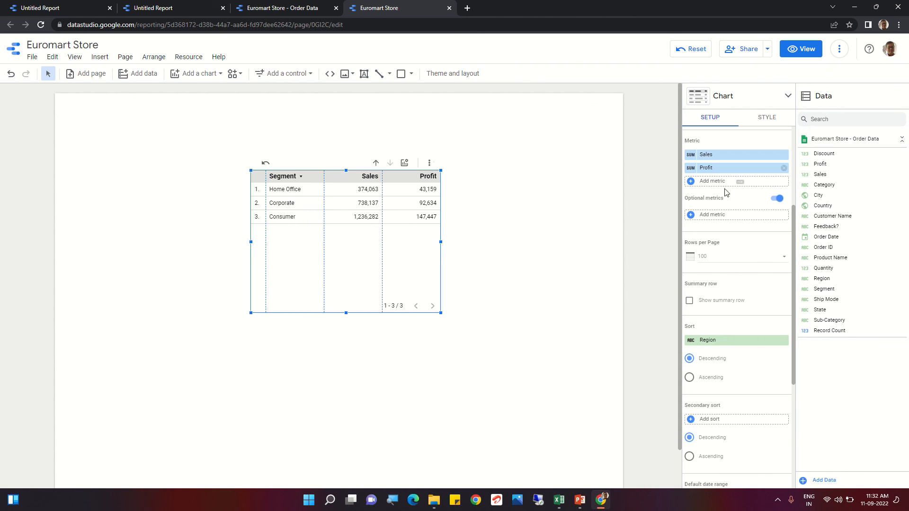
pyautogui.click(688, 301)
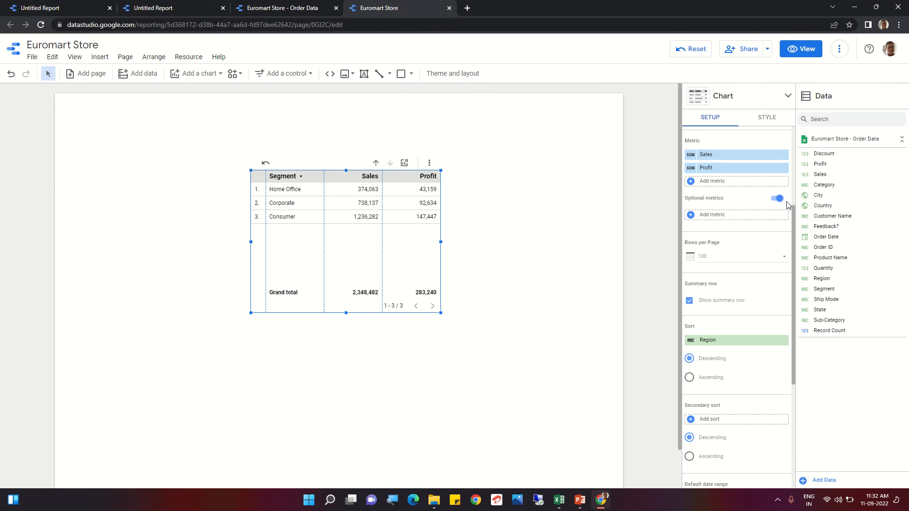
# Hide the Sales metric from the table through its optional metrics.
pyautogui.scroll(4, 710, 247)
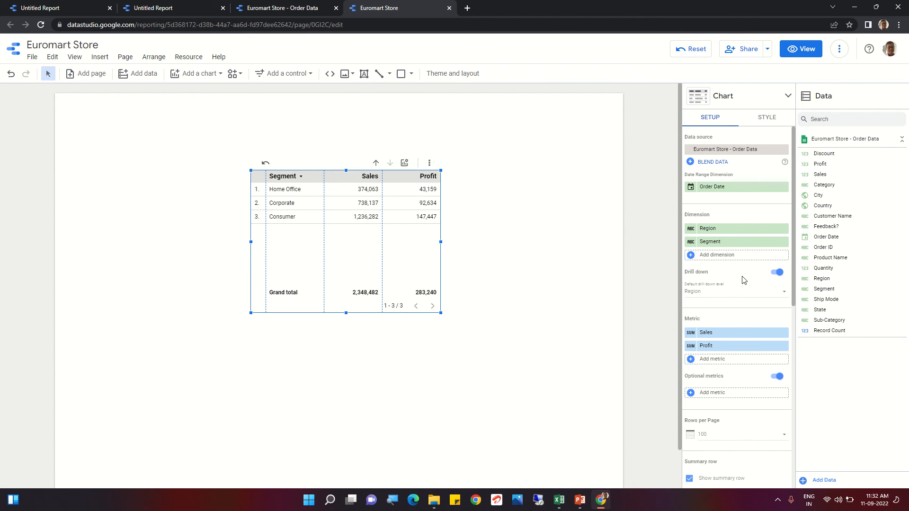
pyautogui.scroll(-4, 779, 276)
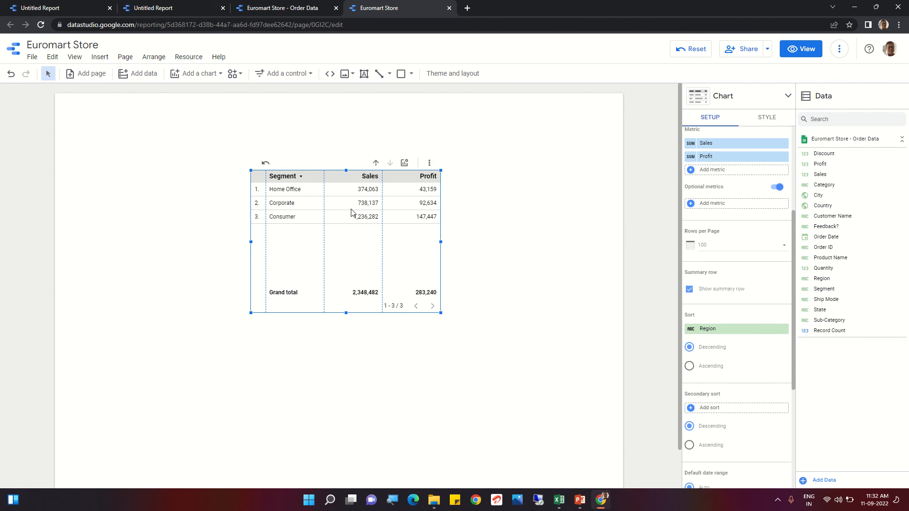
pyautogui.click(405, 163)
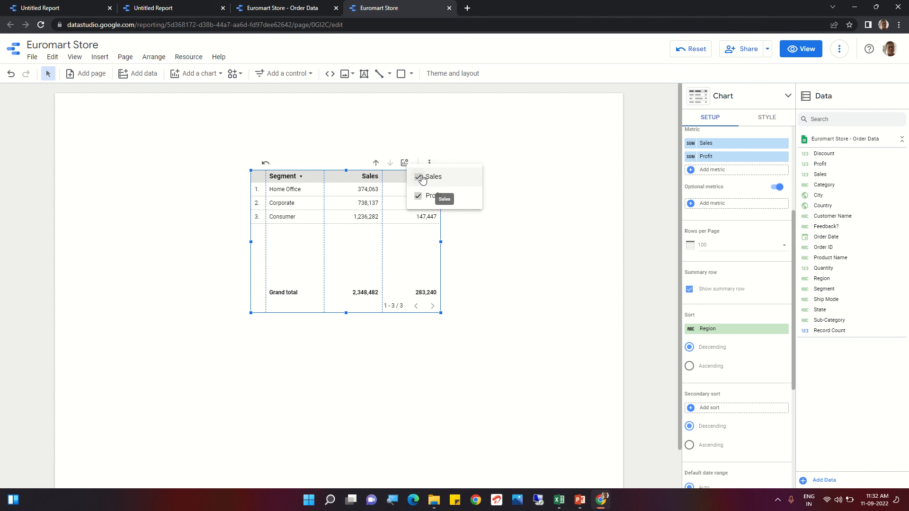
pyautogui.click(418, 177)
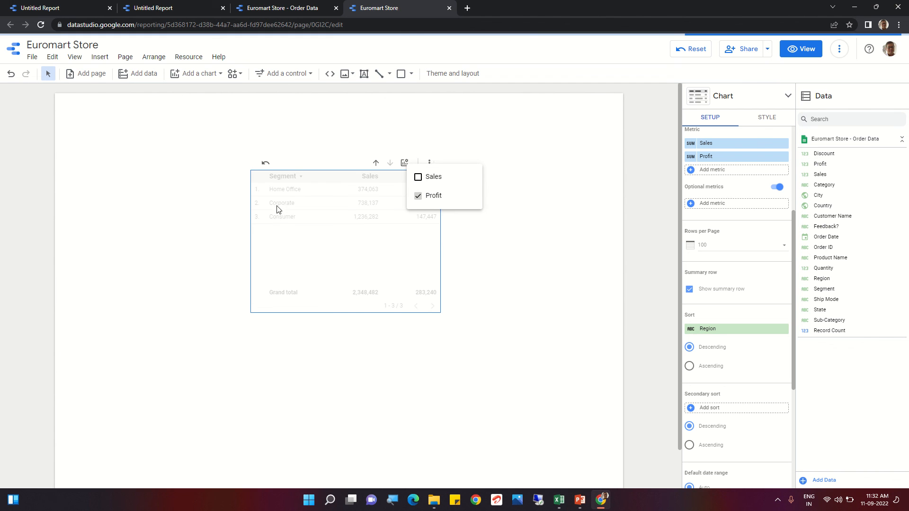
pyautogui.click(512, 265)
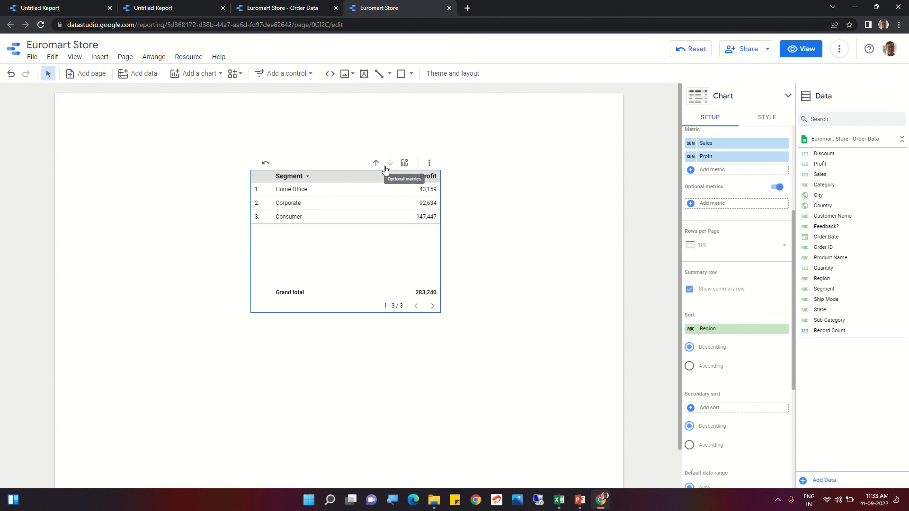
# Drill the table up to the Region level and show the Sales metric again.
pyautogui.click(374, 163)
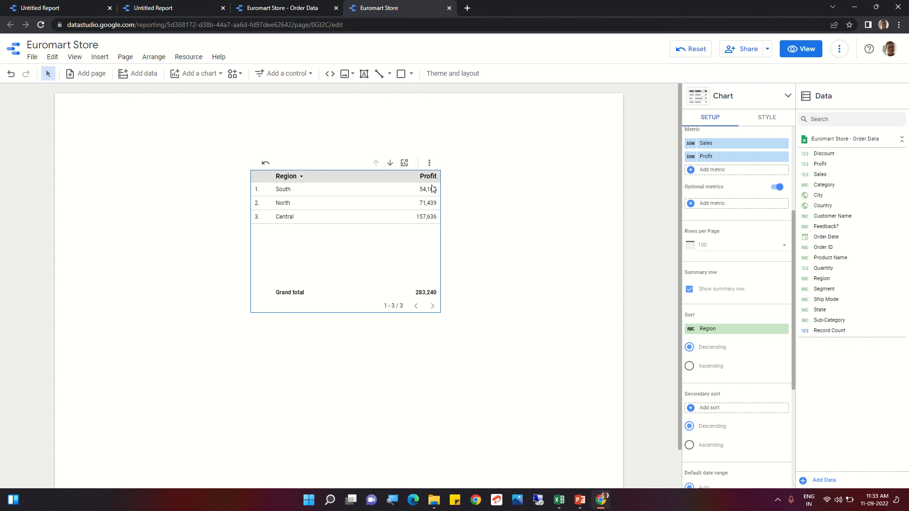
pyautogui.click(404, 164)
pyautogui.click(417, 176)
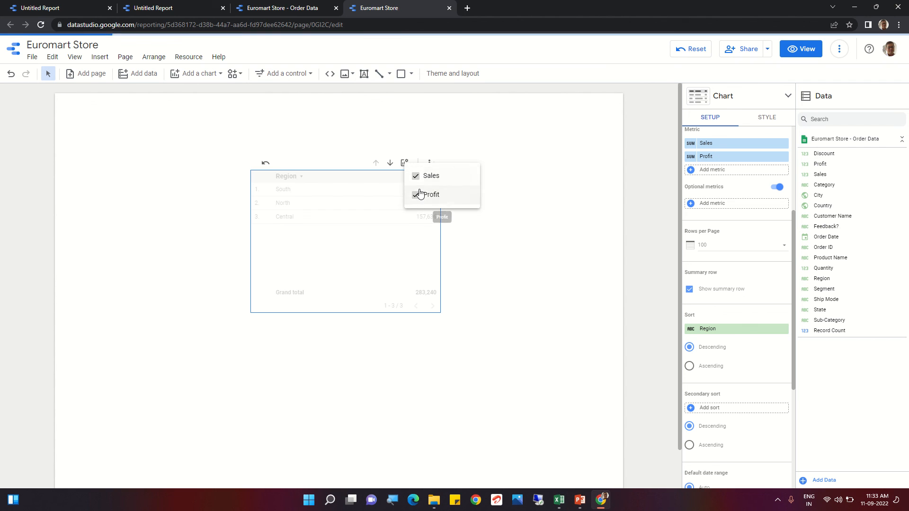
pyautogui.click(538, 246)
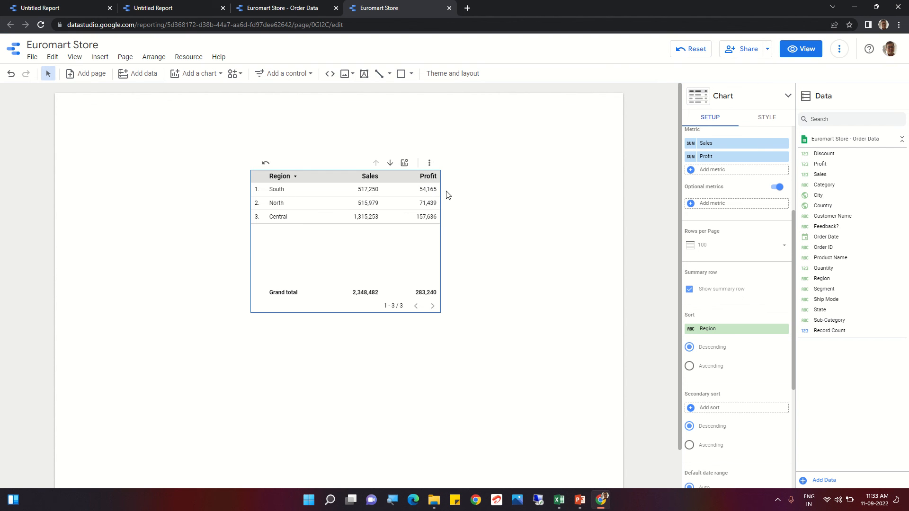
# Hide the Profit metric from the table through its optional metrics.
pyautogui.click(404, 163)
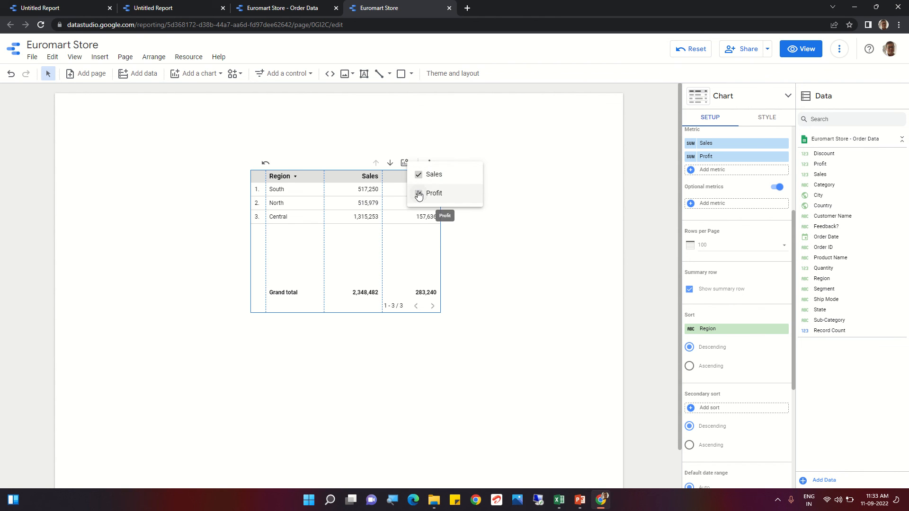
pyautogui.click(418, 194)
pyautogui.click(492, 237)
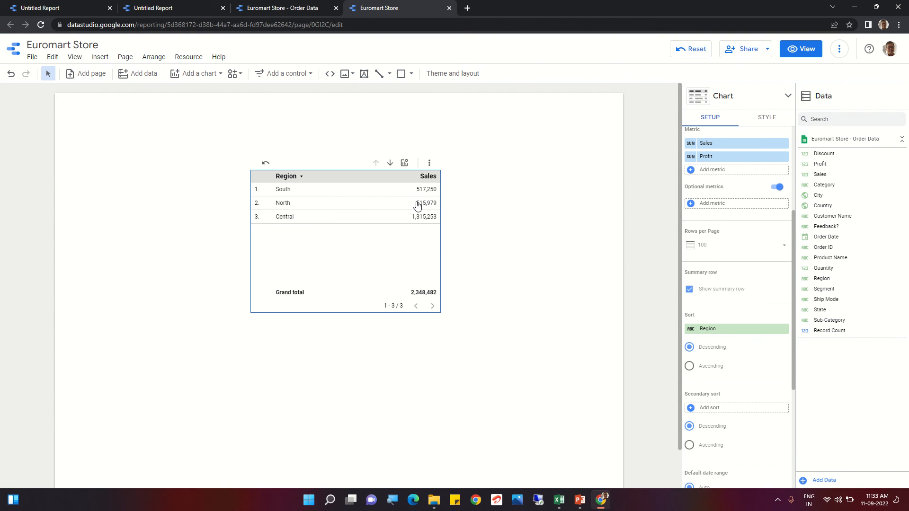
# Switch the report to view mode and show the table's Profit metric again.
pyautogui.click(807, 48)
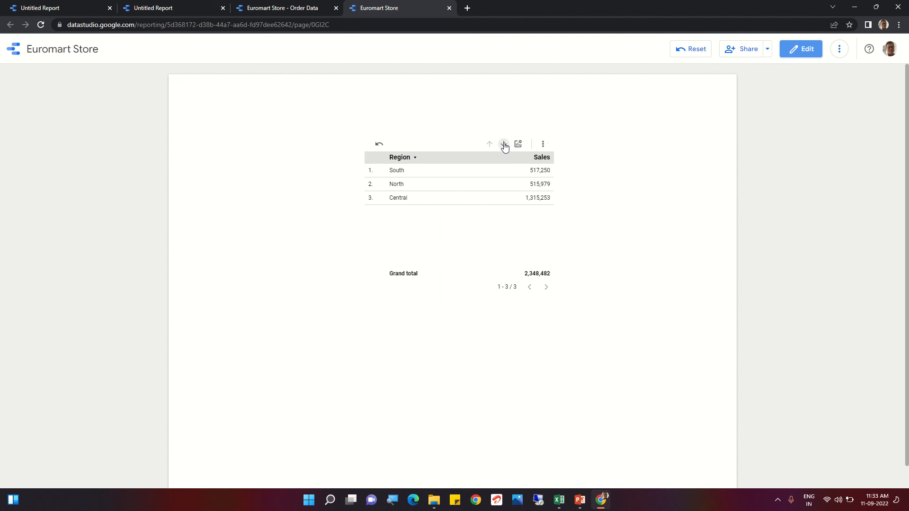
pyautogui.click(518, 144)
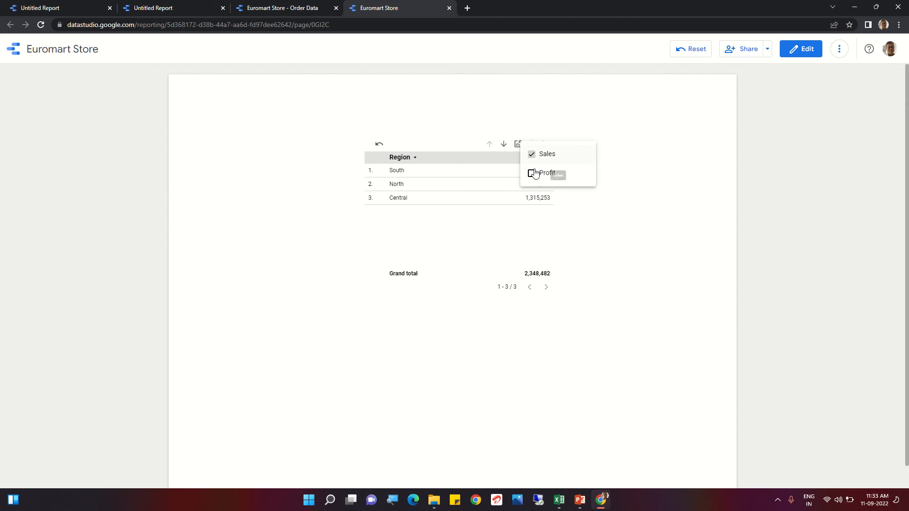
pyautogui.click(532, 174)
pyautogui.click(653, 215)
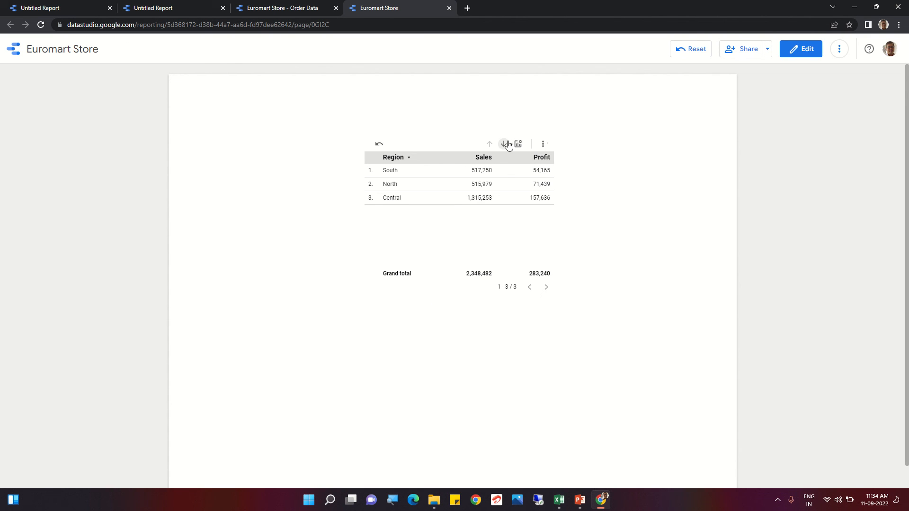
# Drill the table down from Region to the Segment level in view mode.
pyautogui.click(542, 144)
pyautogui.click(593, 123)
pyautogui.click(503, 145)
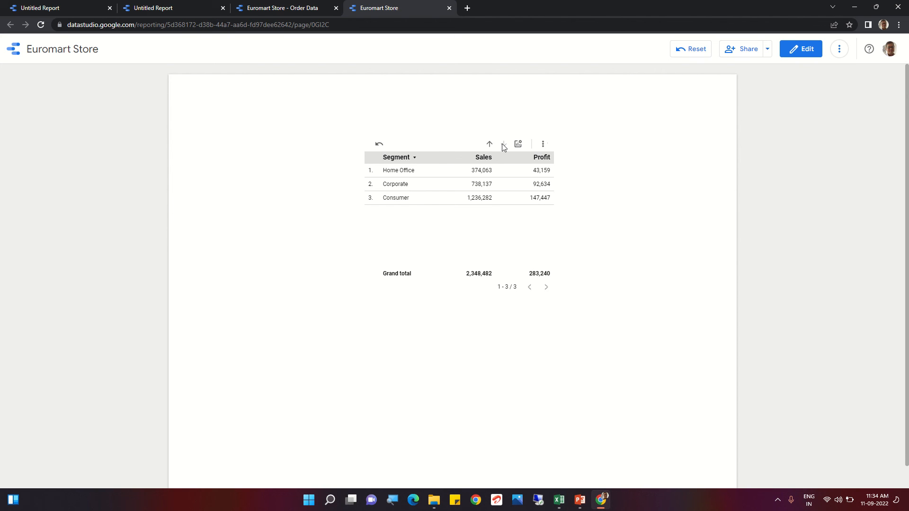